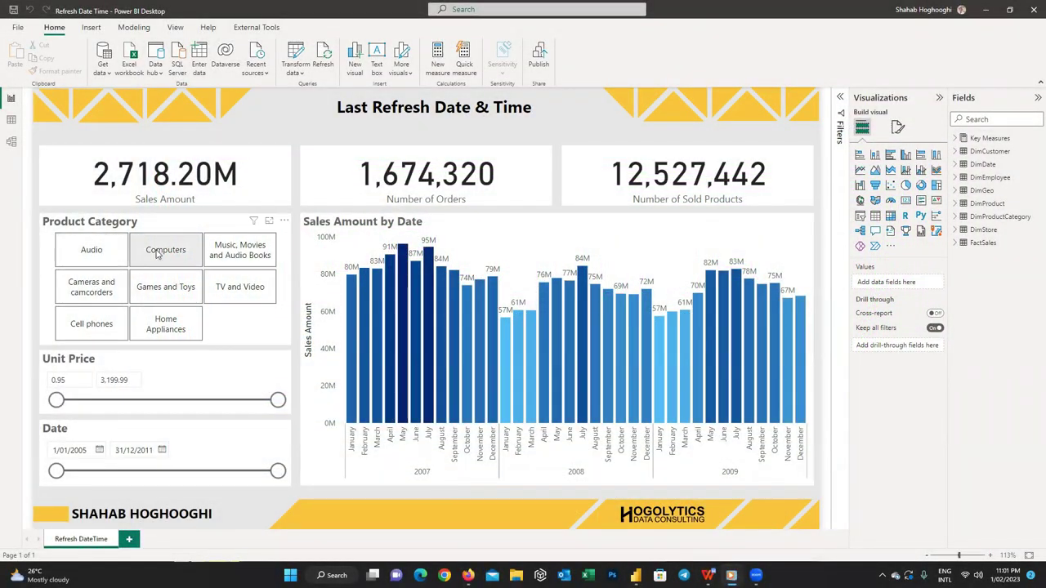
# Filter the report to the Computers category and create a new blank query in the query editor
pyautogui.click(166, 257)
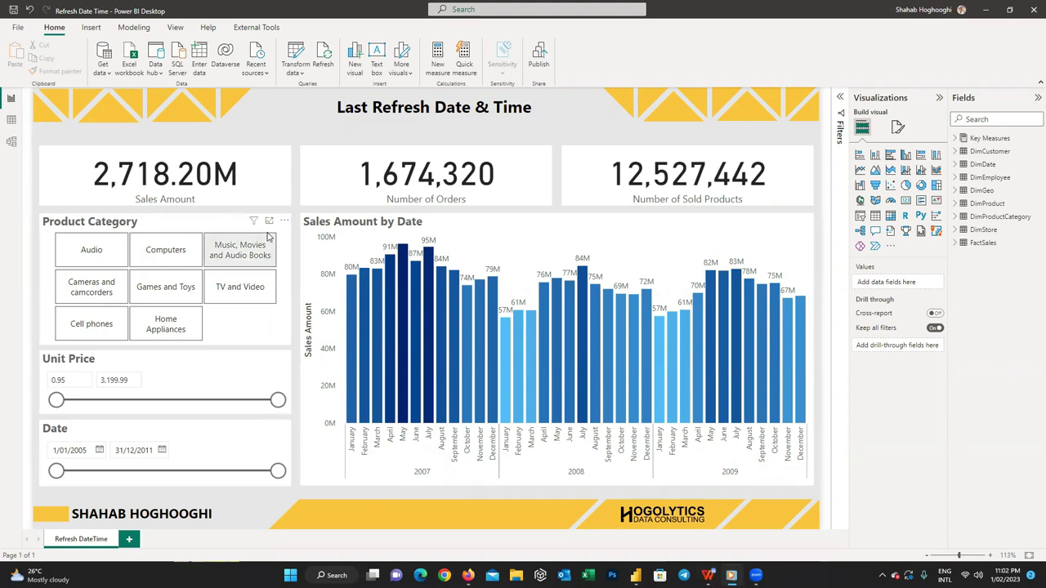
pyautogui.click(290, 67)
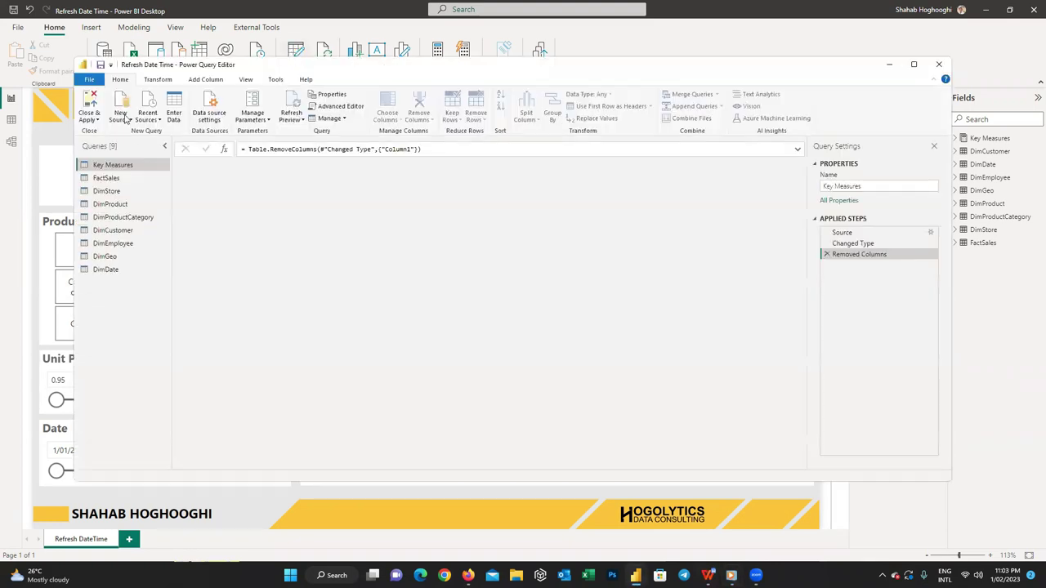
pyautogui.click(123, 117)
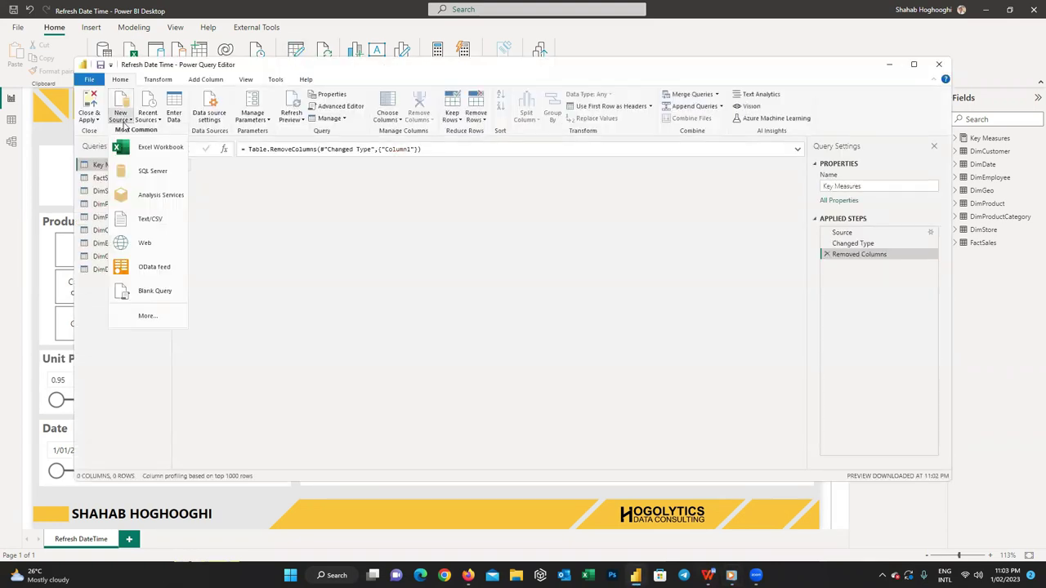
pyautogui.click(149, 296)
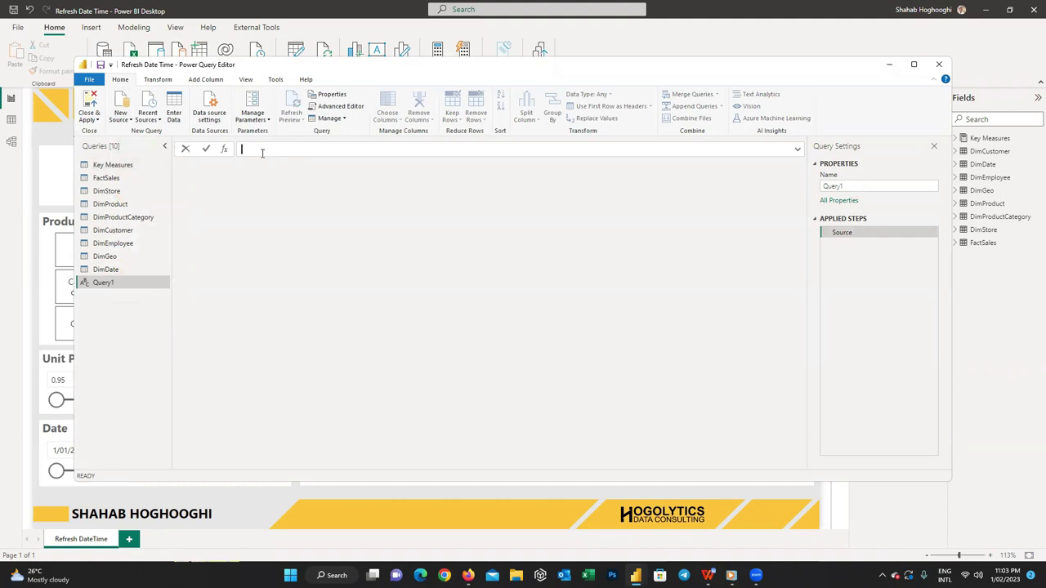
# Enter the formula = DateTime.LocalNow() and name the query 'Data Refresh'
pyautogui.click(261, 153)
pyautogui.write('= DateTime.LocalNow()')
pyautogui.click(207, 151)
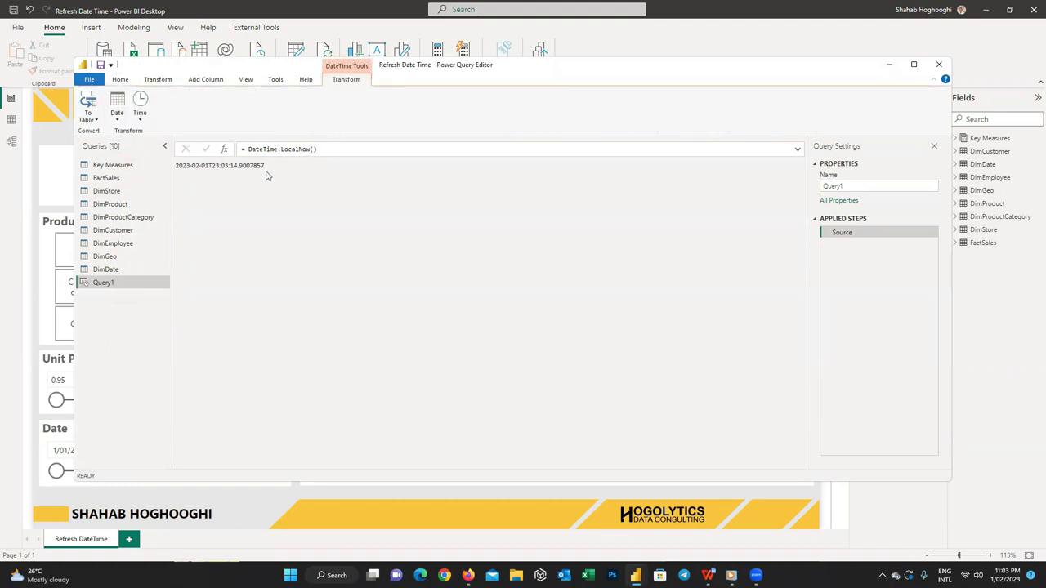
pyautogui.press('F2')
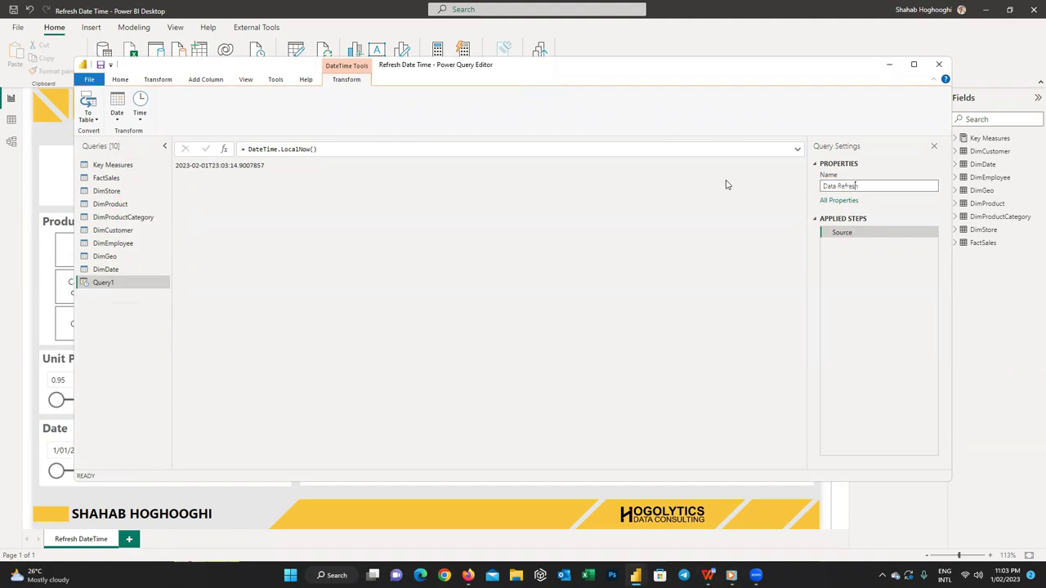
pyautogui.write('Data Refresh')
pyautogui.press('Return')
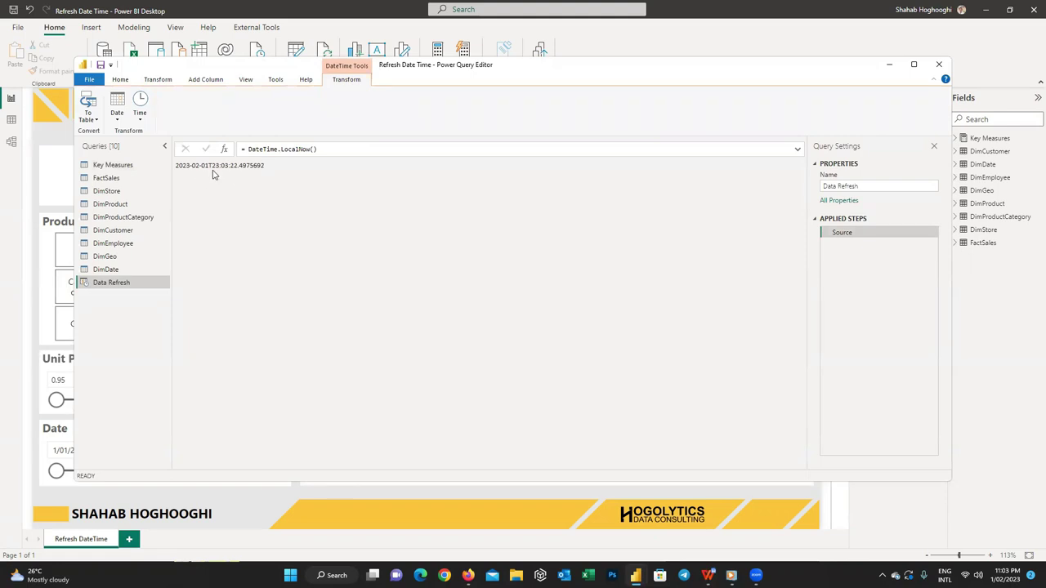
# Convert the date-time value to a table and rename Column1 to DateTime
pyautogui.click(88, 116)
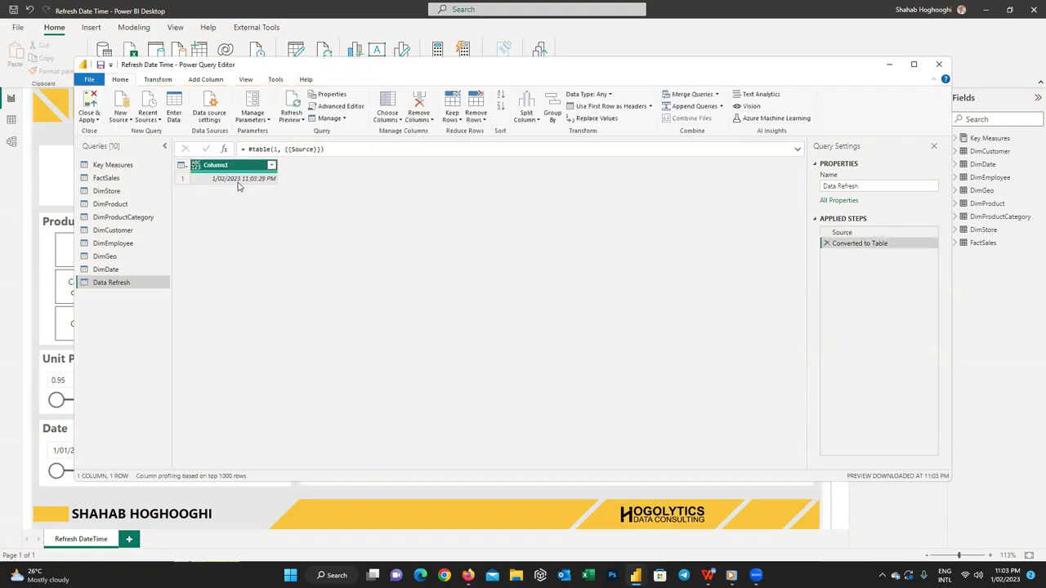
pyautogui.doubleClick(216, 165)
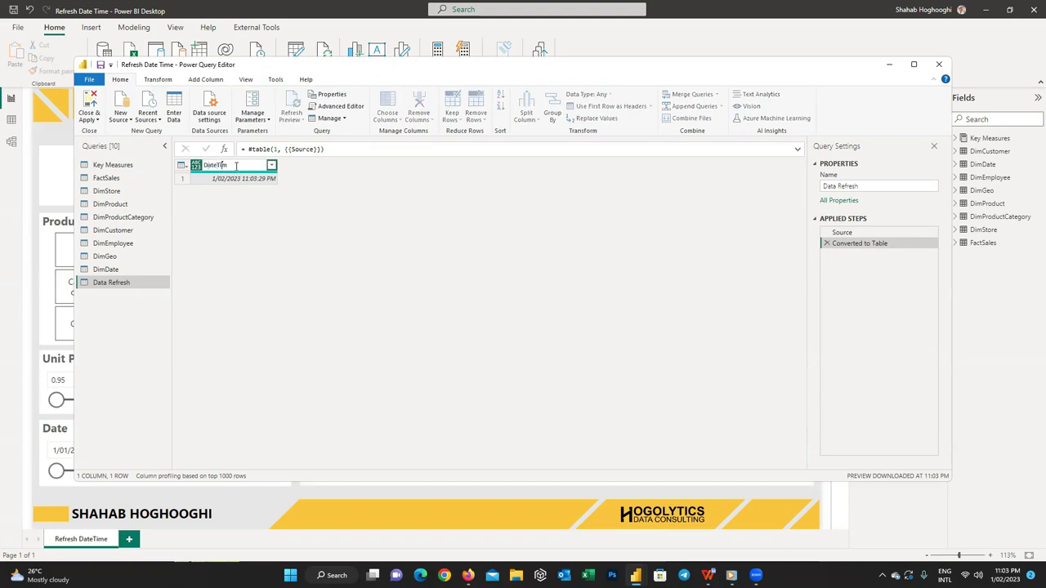
pyautogui.write('DateTime')
pyautogui.press('Return')
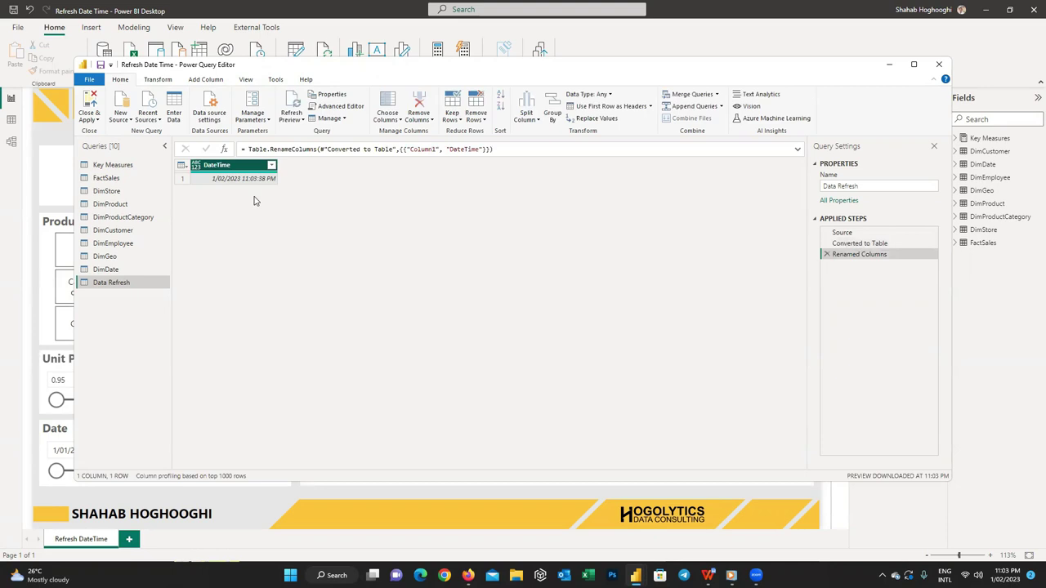
# Duplicate DateTime into a 'Date' column that keeps only the date part
pyautogui.rightClick(242, 169)
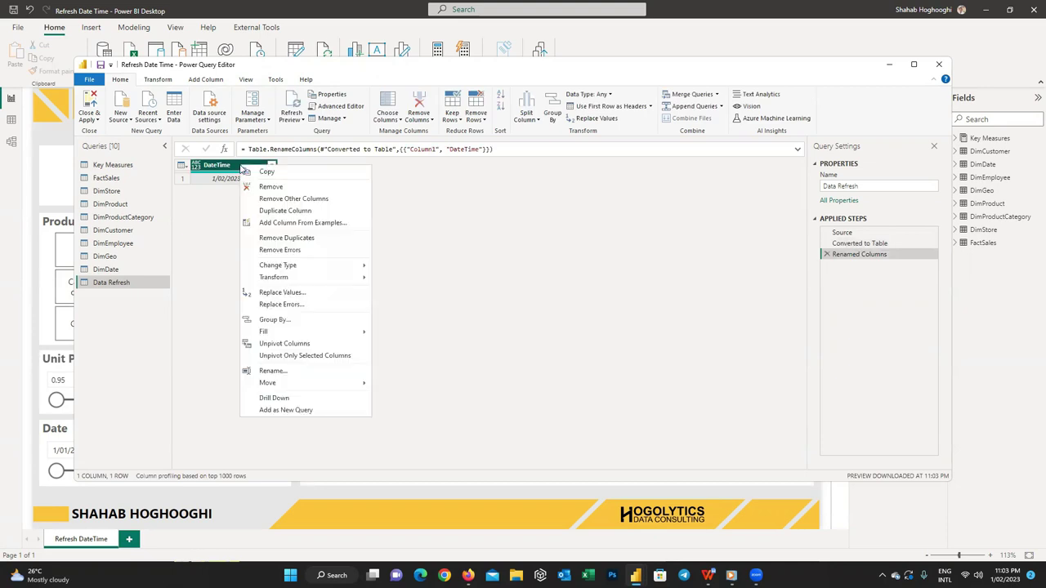
pyautogui.click(286, 210)
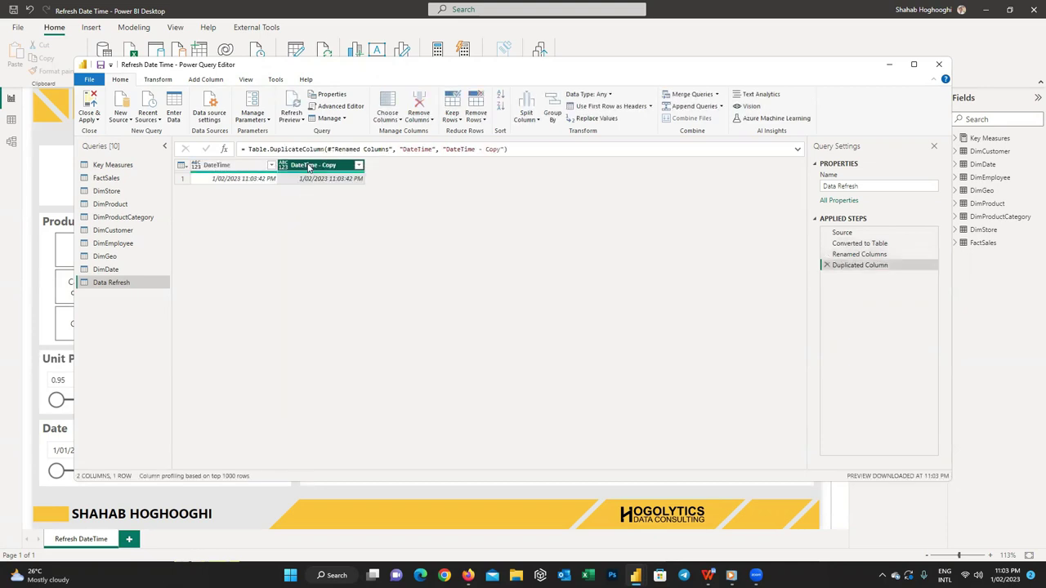
pyautogui.doubleClick(309, 166)
pyautogui.write('D')
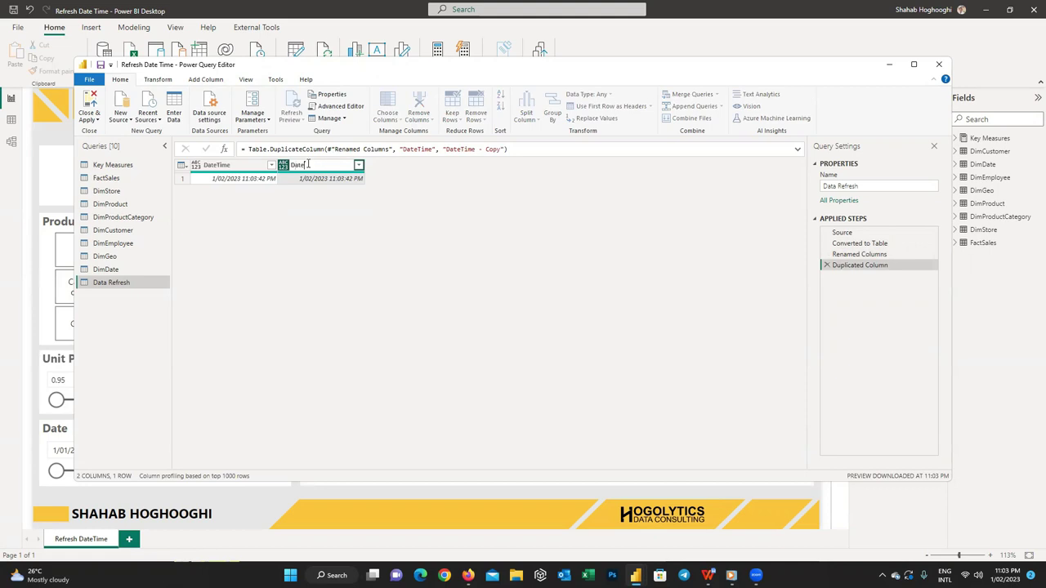
pyautogui.write('ate')
pyautogui.press('Return')
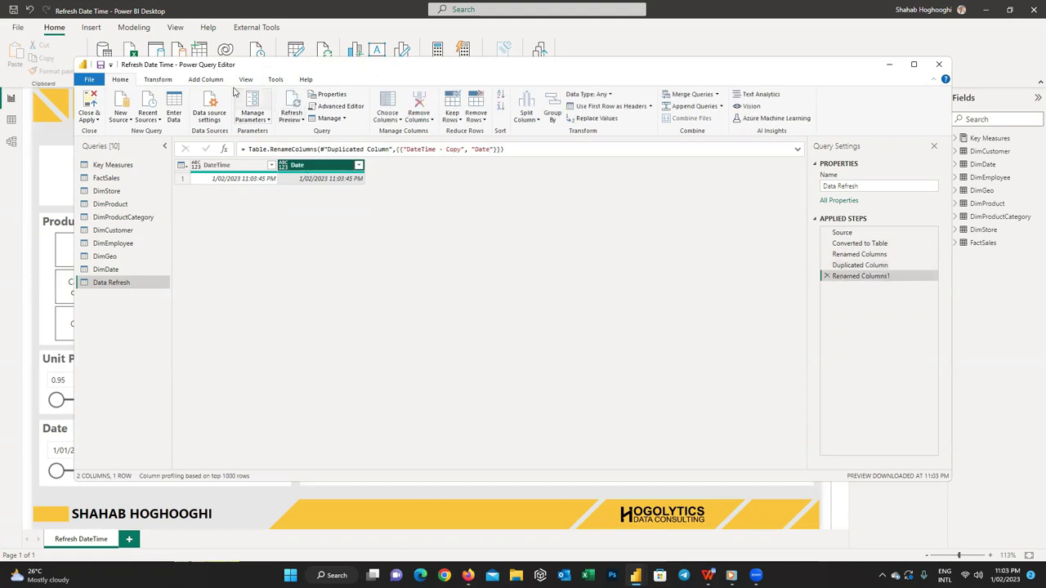
pyautogui.click(157, 80)
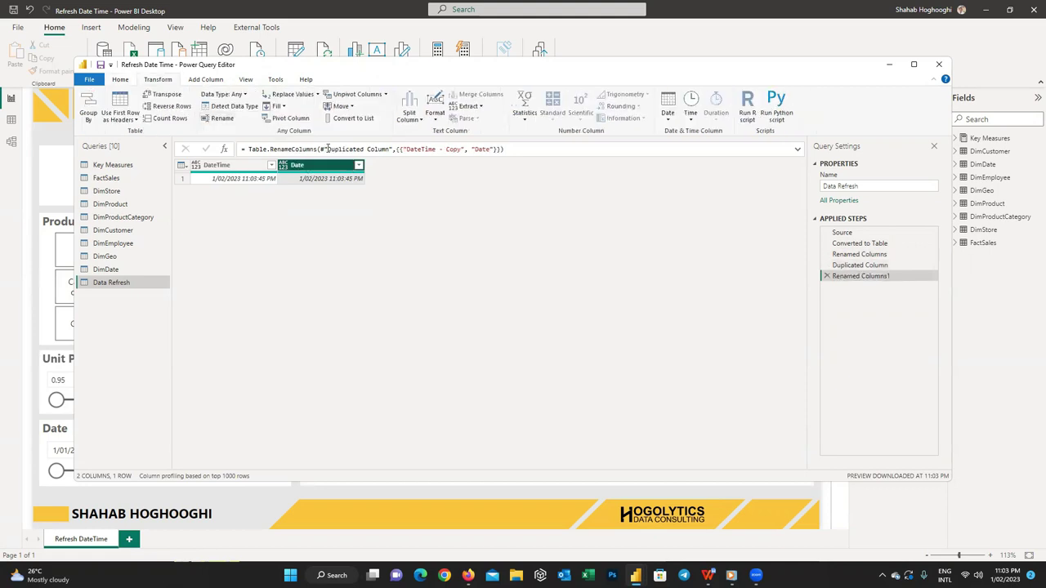
pyautogui.click(667, 119)
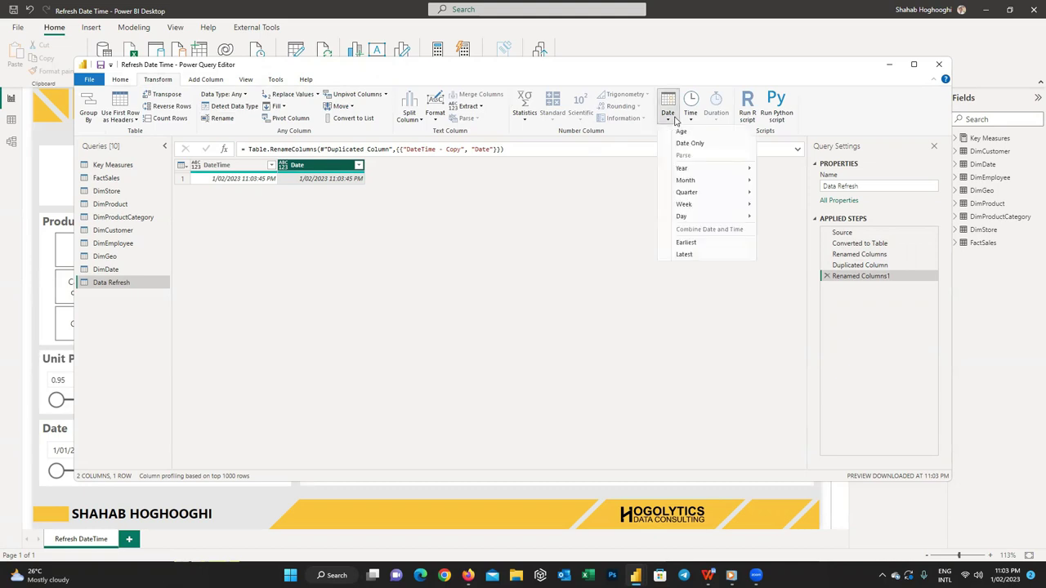
pyautogui.click(707, 145)
pyautogui.click(211, 165)
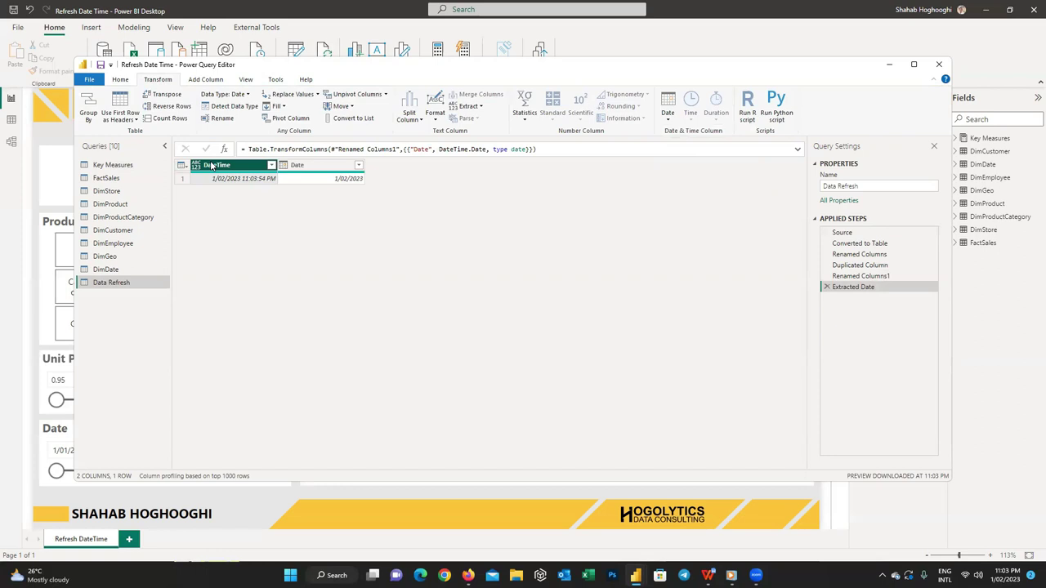
# Duplicate DateTime again as a 'Time' column holding only the time, 11:04:06 PM
pyautogui.rightClick(210, 160)
pyautogui.click(273, 206)
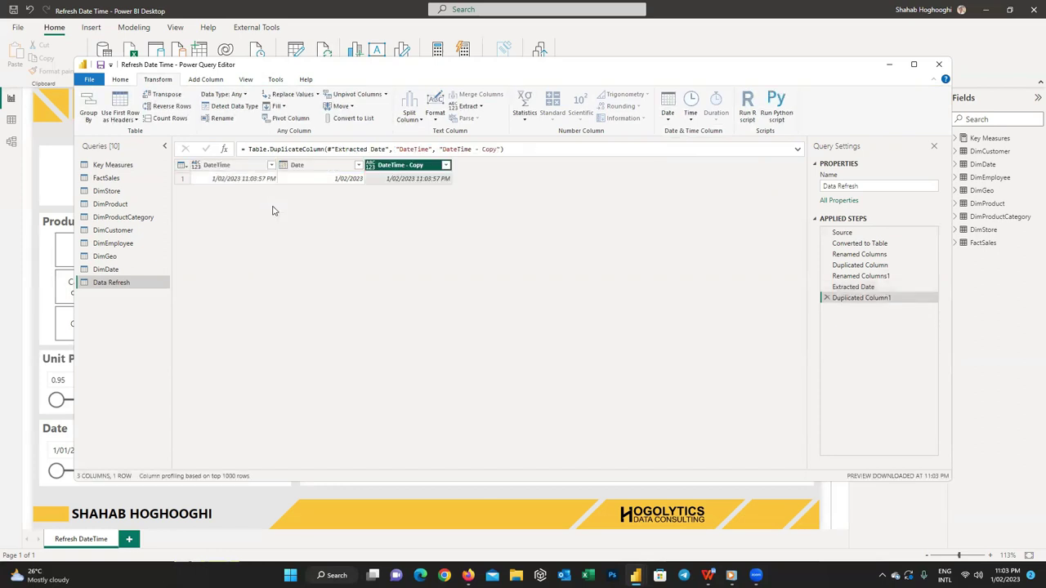
pyautogui.doubleClick(398, 164)
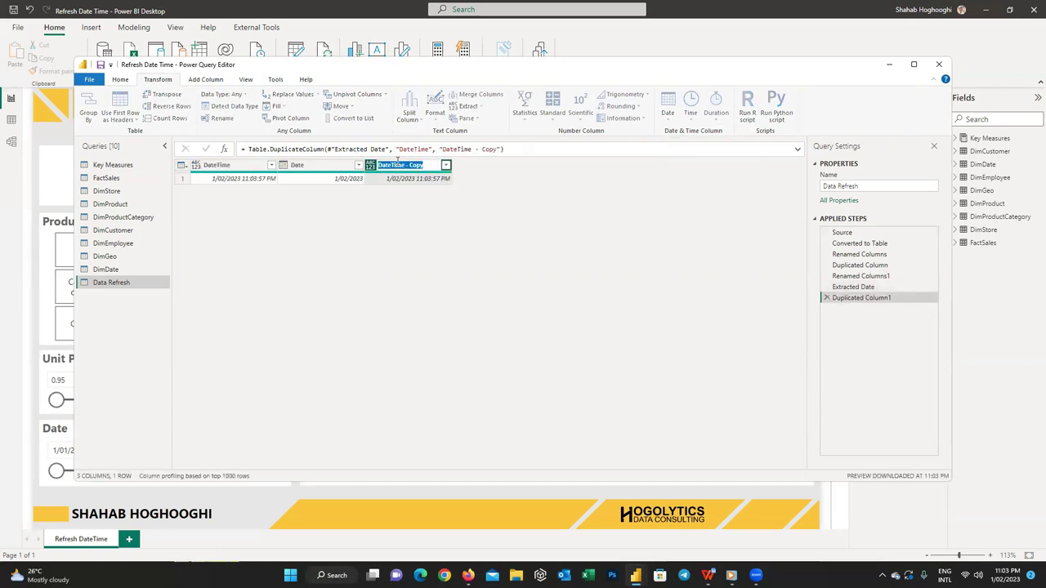
pyautogui.write('Time')
pyautogui.press('Return')
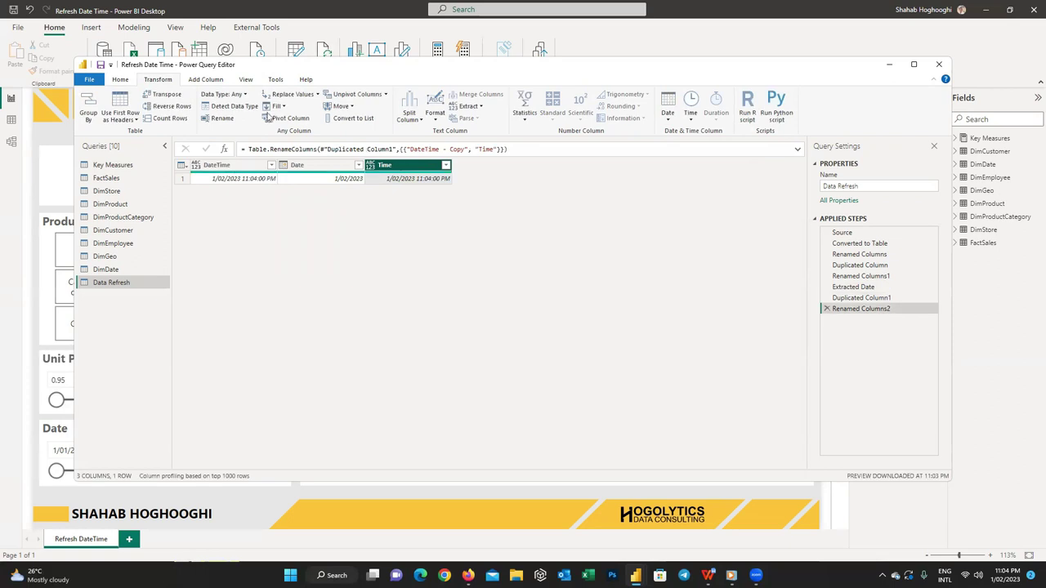
pyautogui.click(691, 119)
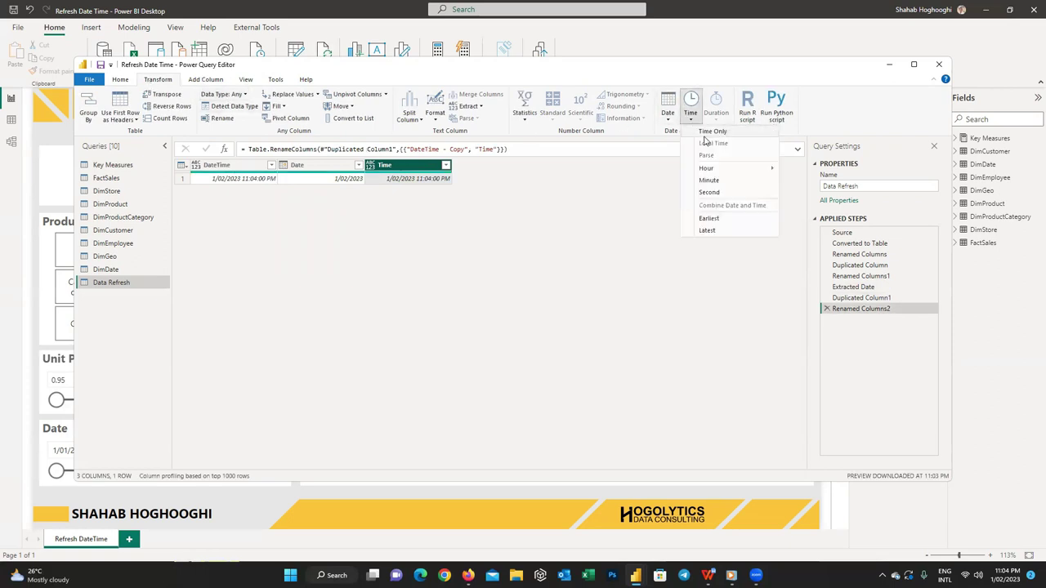
pyautogui.click(755, 133)
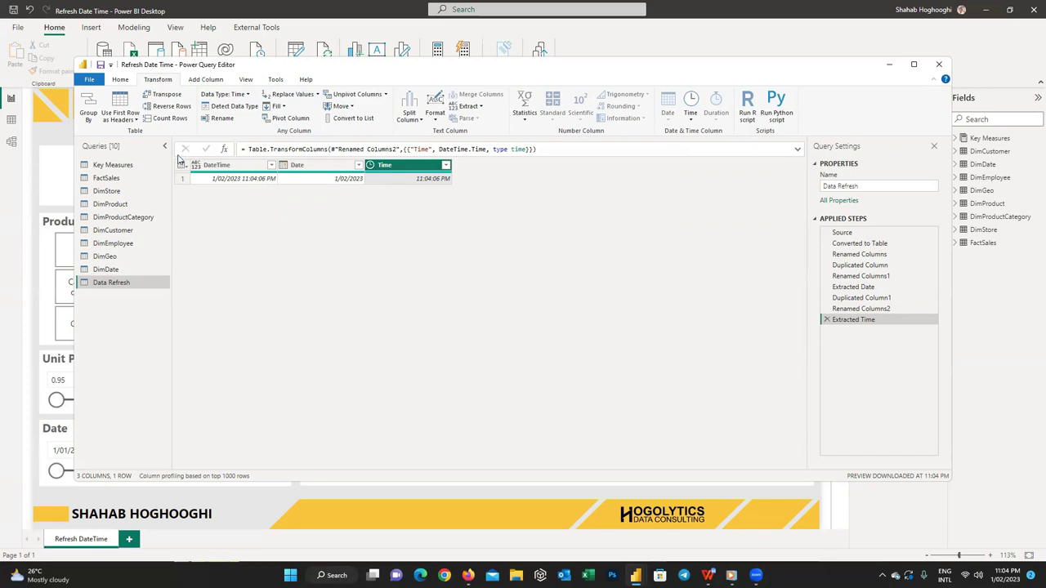
pyautogui.click(120, 79)
# Apply the query changes and place a card showing Data Refresh DateTime on the footer banner
pyautogui.click(90, 104)
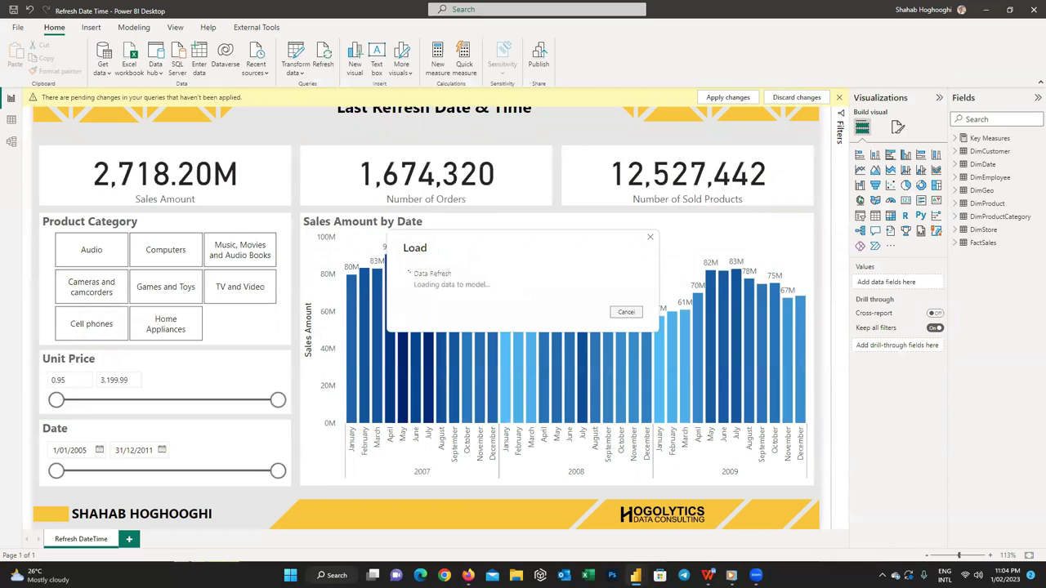
pyautogui.click(905, 201)
pyautogui.click(956, 152)
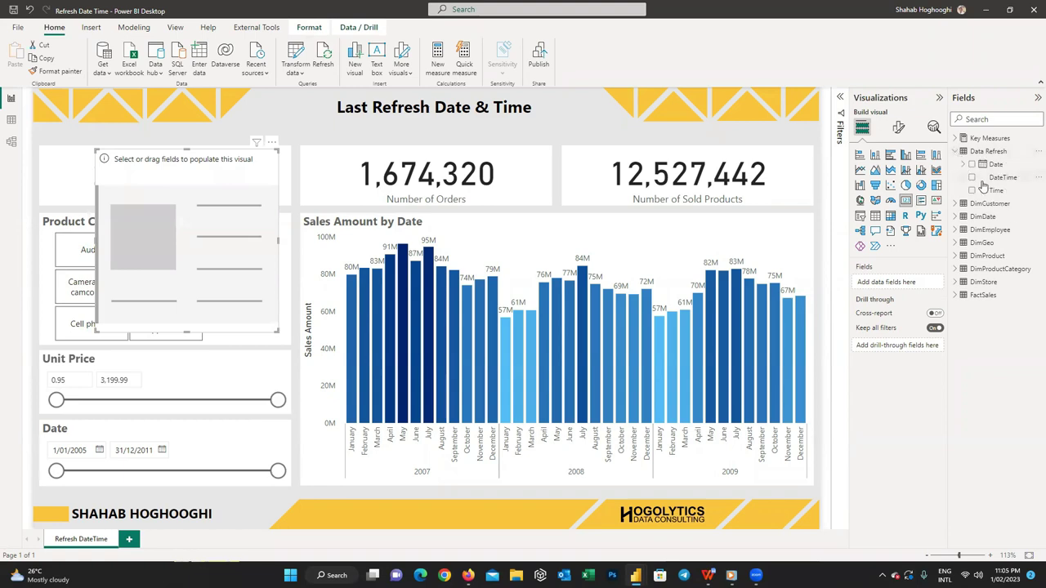
pyautogui.click(972, 177)
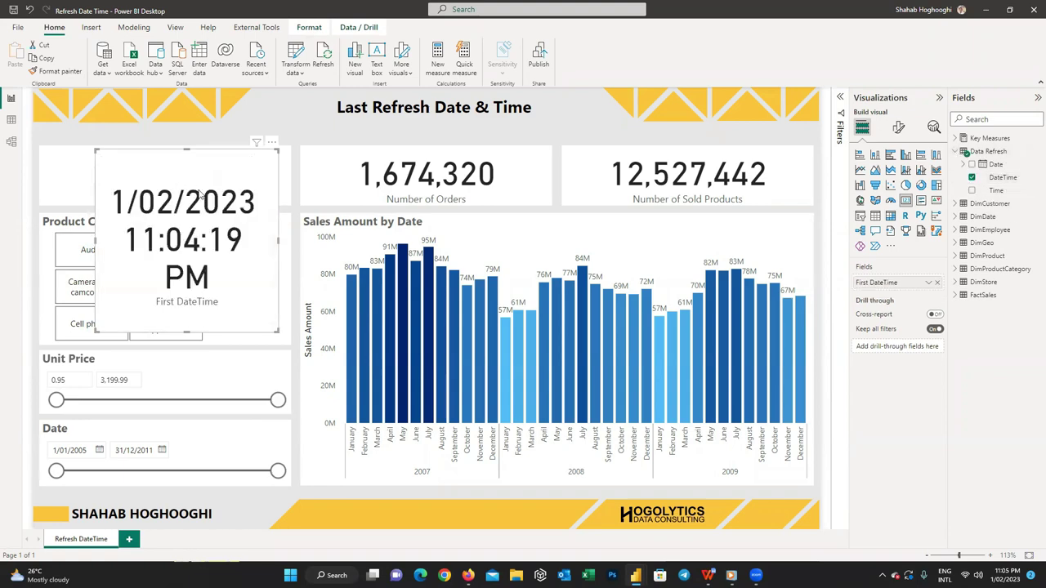
pyautogui.moveTo(201, 192); pyautogui.dragTo(380, 513)
pyautogui.moveTo(466, 509); pyautogui.dragTo(540, 508)
# Set the card's callout value to Segoe UI size 14 and hide its category label
pyautogui.click(898, 128)
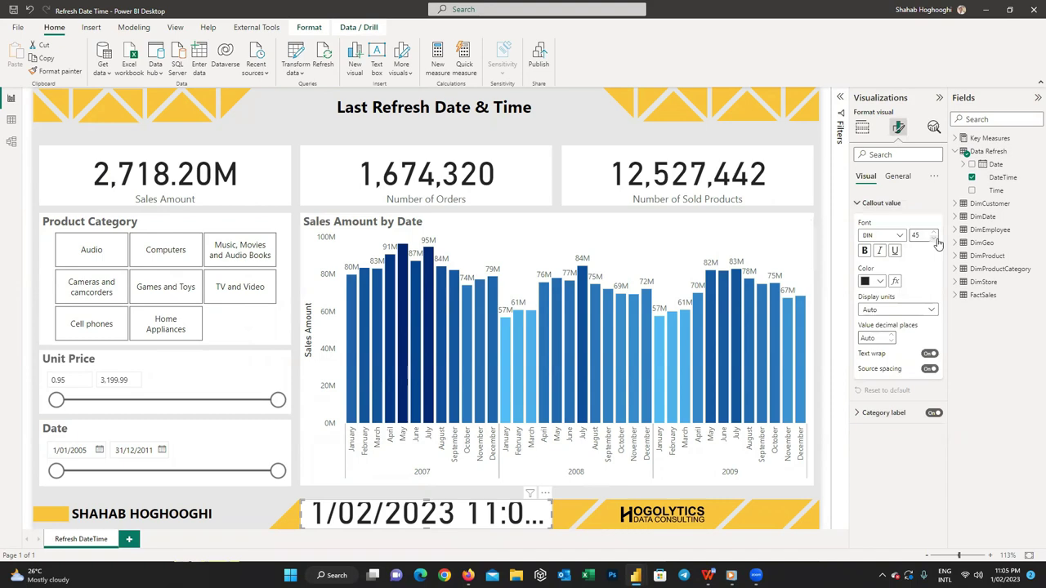
pyautogui.moveTo(938, 244); pyautogui.dragTo(937, 244)
pyautogui.click(883, 236)
pyautogui.click(919, 343)
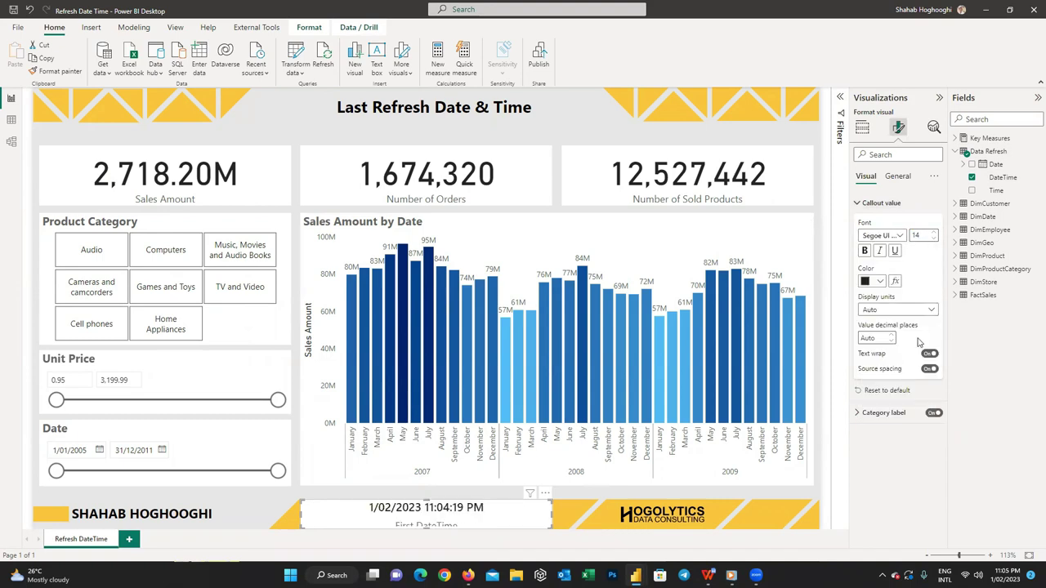
pyautogui.click(880, 281)
pyautogui.click(880, 281)
pyautogui.click(881, 203)
pyautogui.click(934, 225)
# Narrow the card and turn off its background
pyautogui.moveTo(301, 528); pyautogui.dragTo(388, 529)
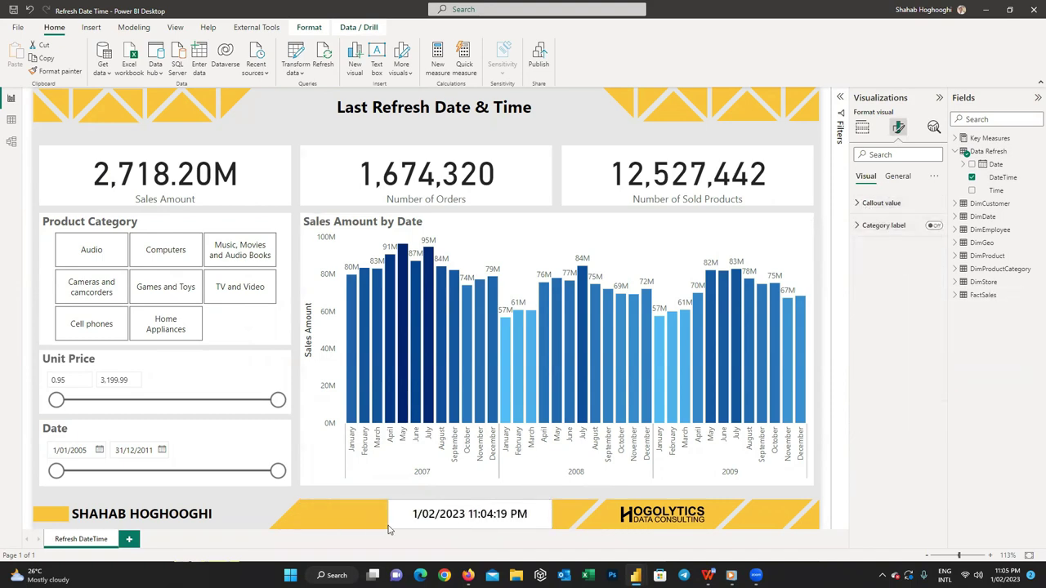
pyautogui.click(897, 176)
pyautogui.click(872, 220)
pyautogui.click(930, 242)
# Add a background-free 'Last Refresh:' text box on the footer beside the card
pyautogui.click(355, 503)
pyautogui.click(91, 27)
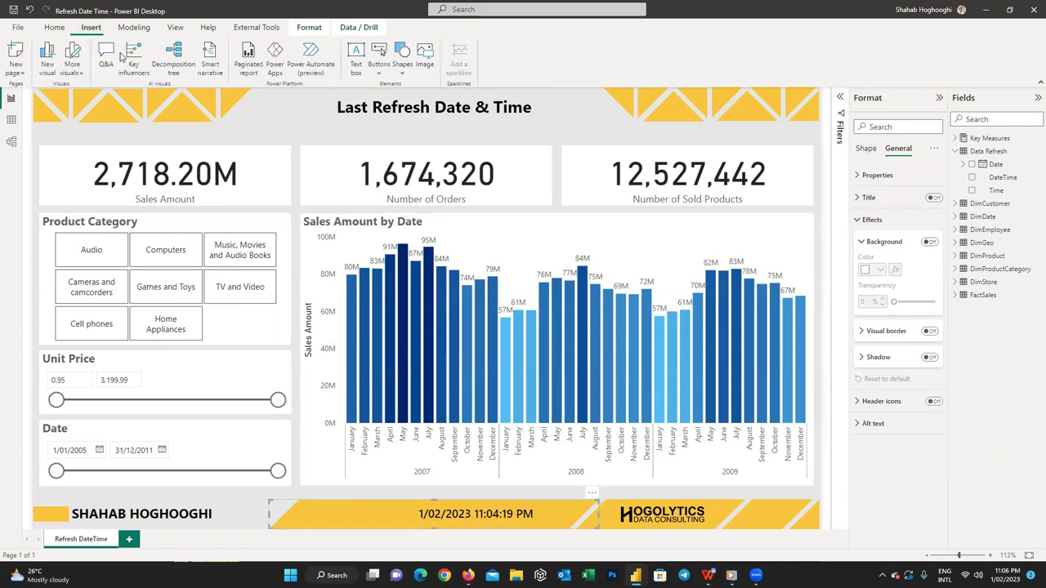
pyautogui.click(355, 61)
pyautogui.write('Last Refresh:')
pyautogui.click(872, 219)
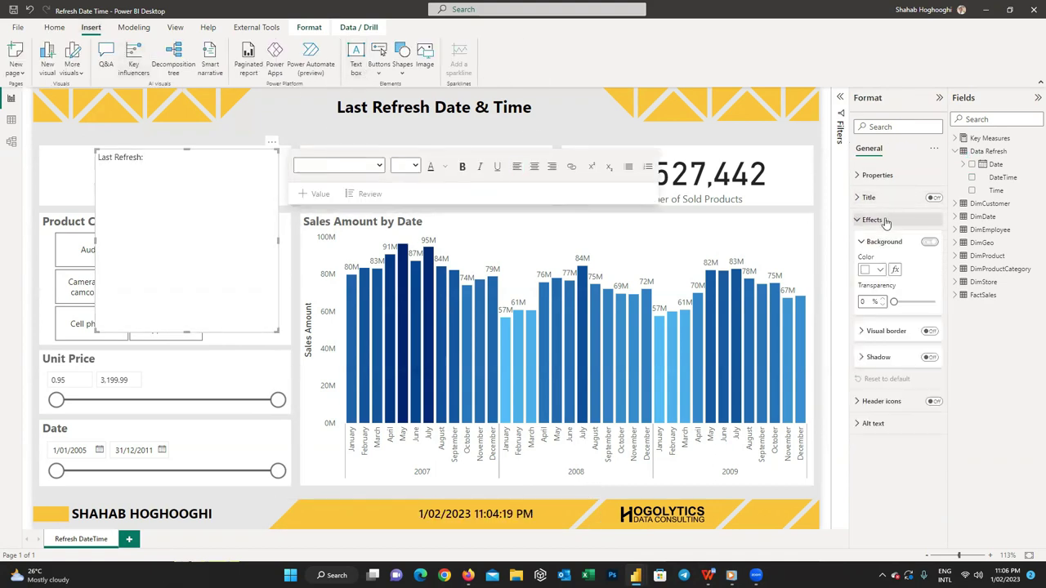
pyautogui.click(929, 242)
pyautogui.moveTo(219, 172); pyautogui.dragTo(448, 516)
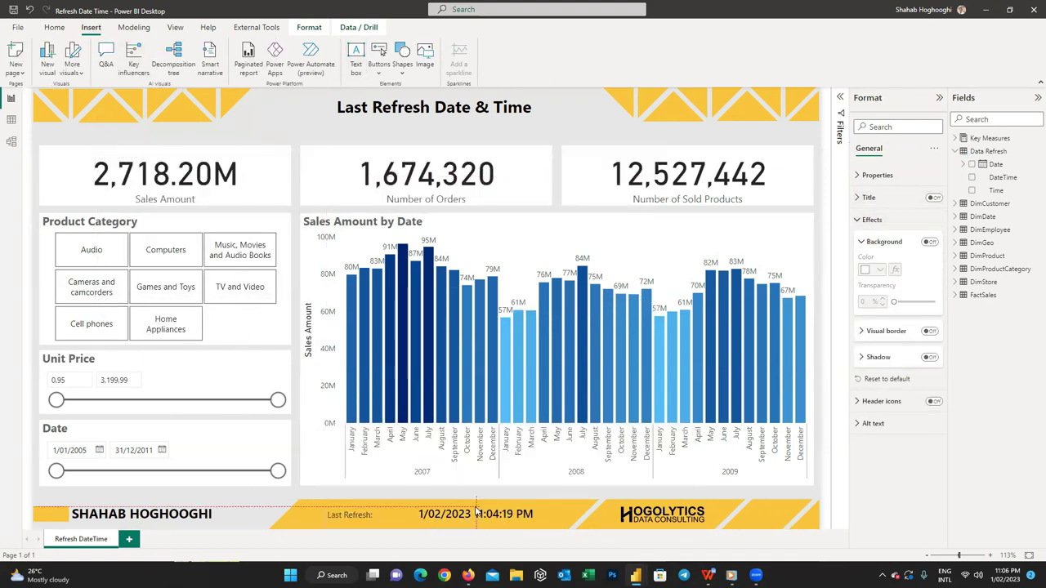
# Increase the font size of the 'Last Refresh:' text
pyautogui.tripleClick(347, 513)
pyautogui.click(442, 453)
pyautogui.click(442, 392)
pyautogui.click(347, 506)
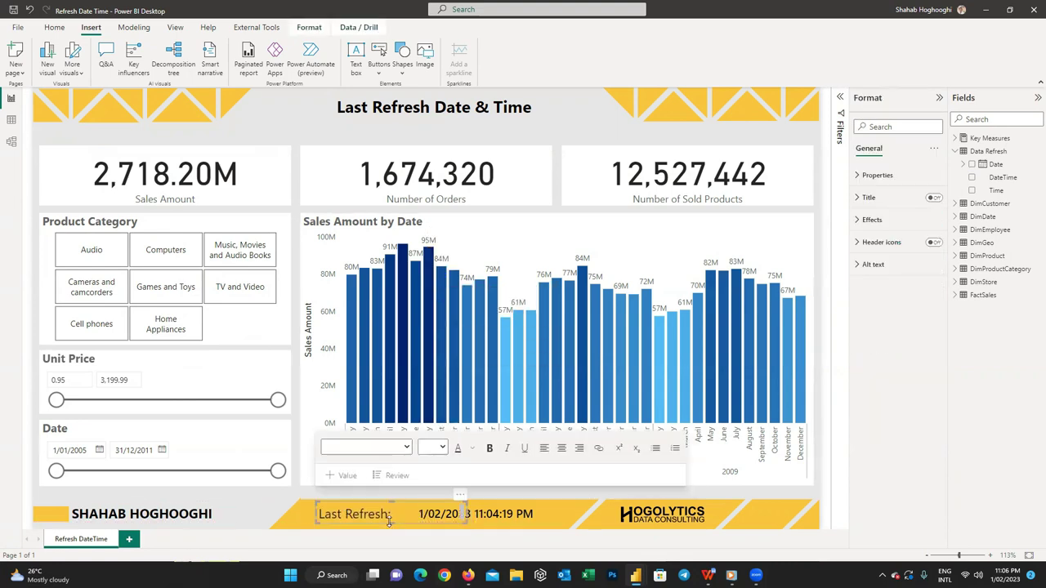
pyautogui.click(339, 541)
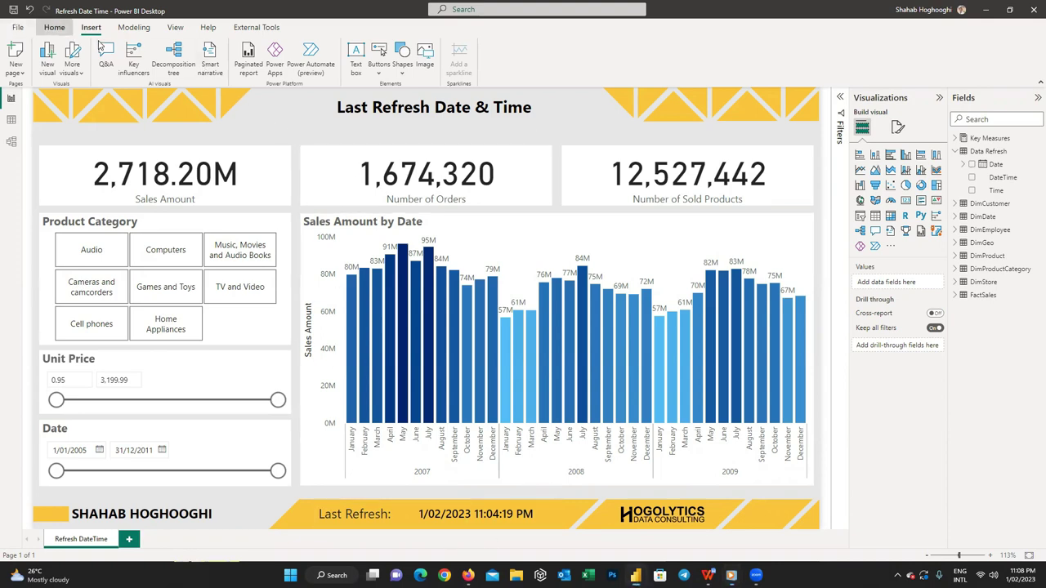
# Refresh all model data so the card updates to 1/02/2023 11:08:47 PM
pyautogui.click(53, 27)
pyautogui.click(324, 57)
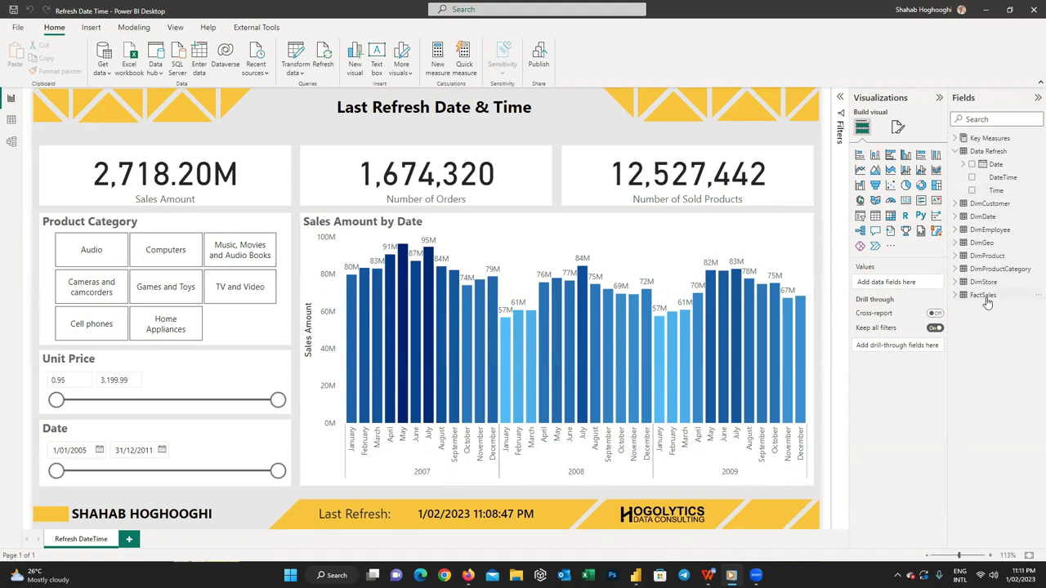
# Refresh only the DimProduct table's data from the Fields pane
pyautogui.moveTo(987, 302)
pyautogui.rightClick(996, 259)
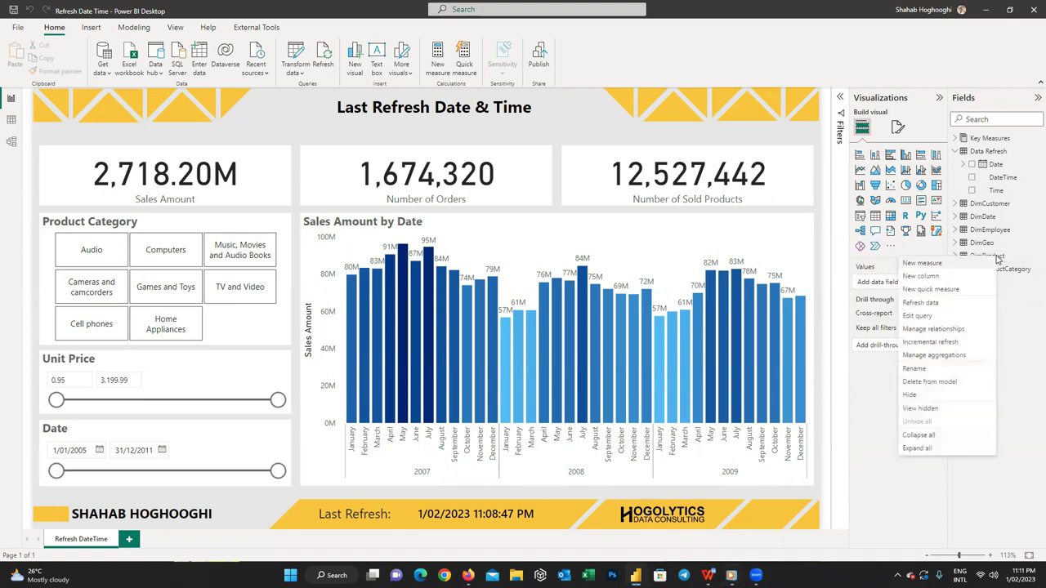
pyautogui.click(955, 303)
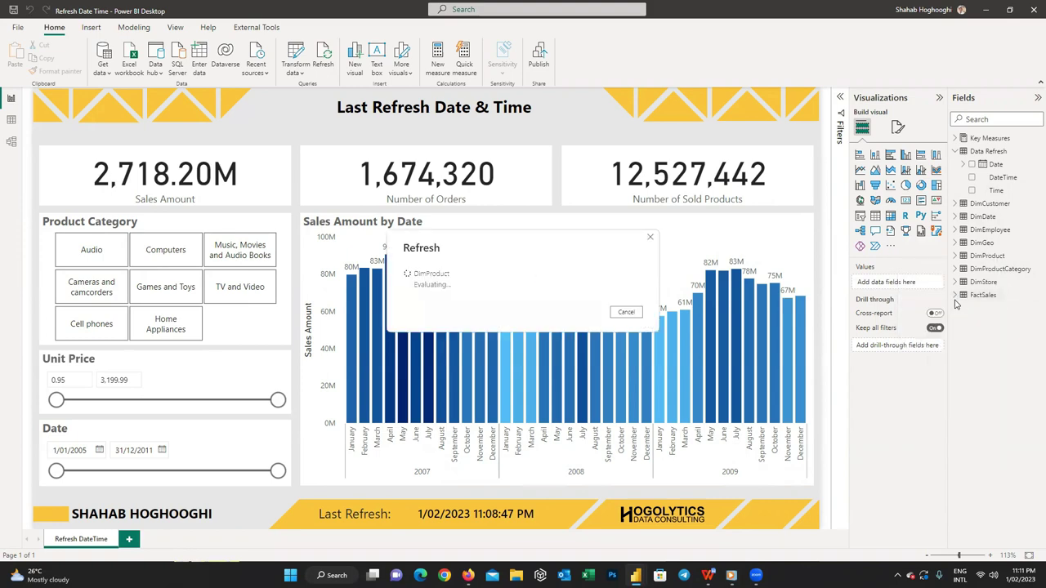